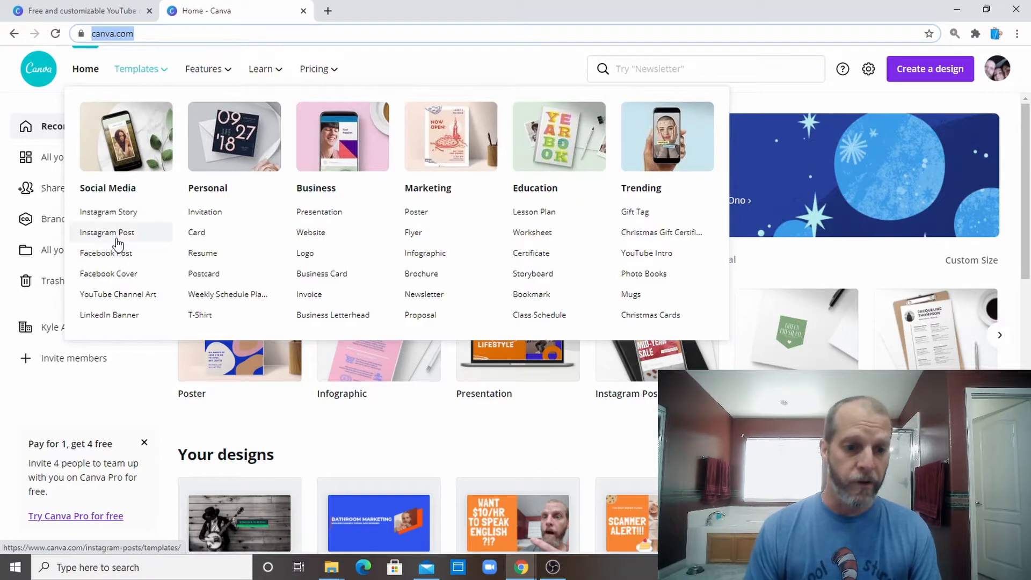
Browse the YouTube Channel Art templates and start a design from the Green Video Game Console template.
click(129, 301)
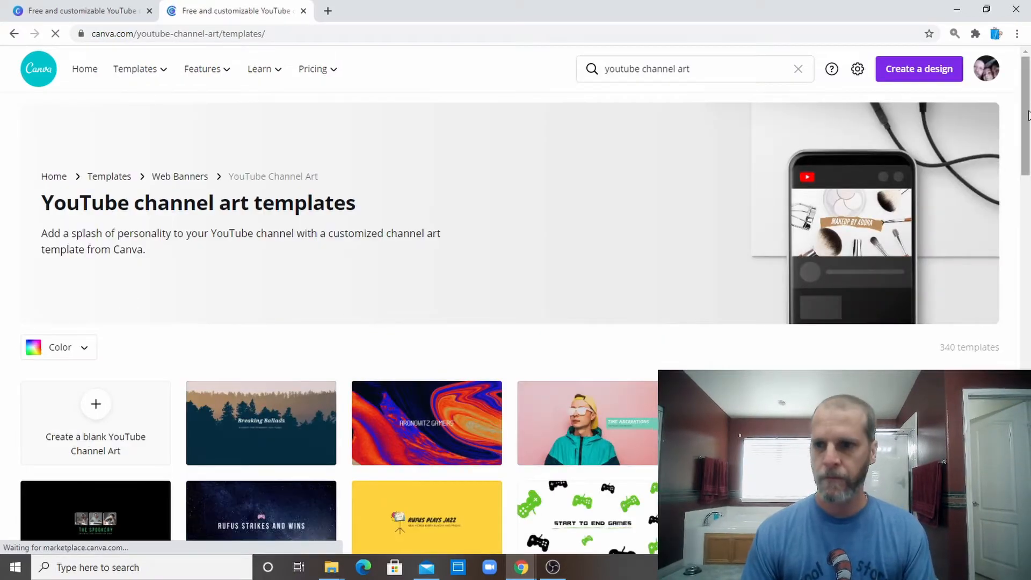
scroll(1029, 124, down, 2)
drag(1028, 124, 1029, 279)
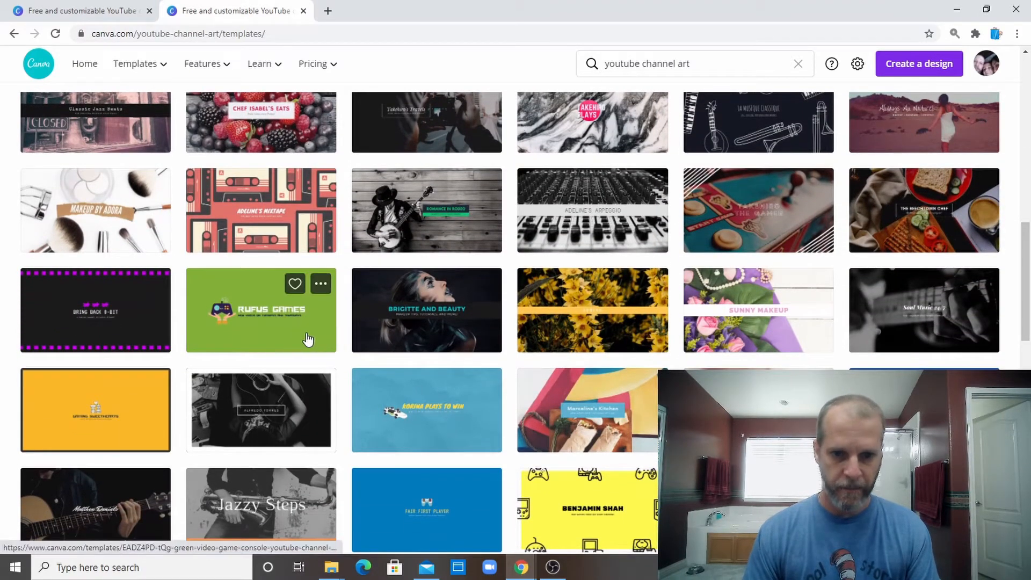
click(308, 340)
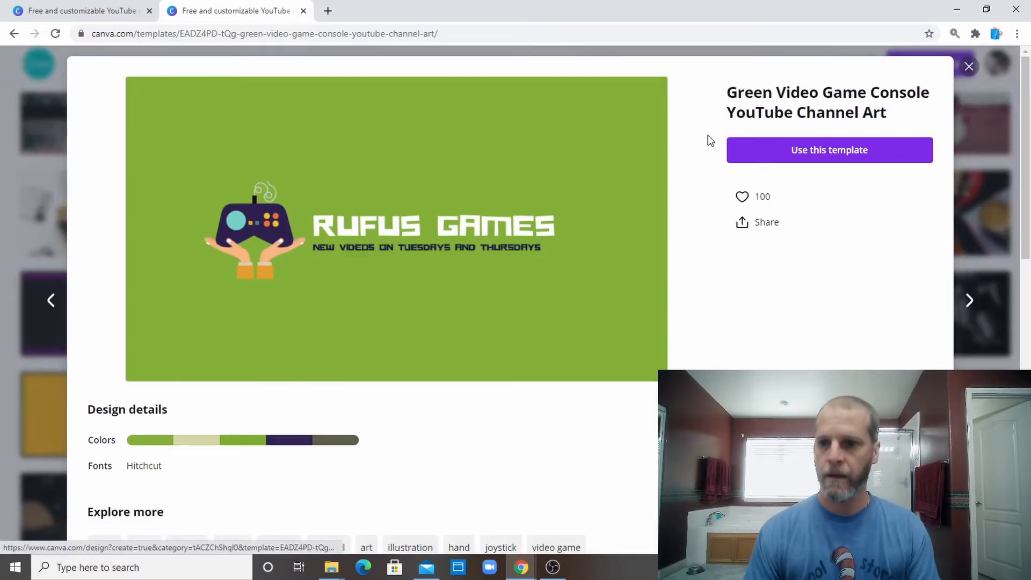
click(828, 154)
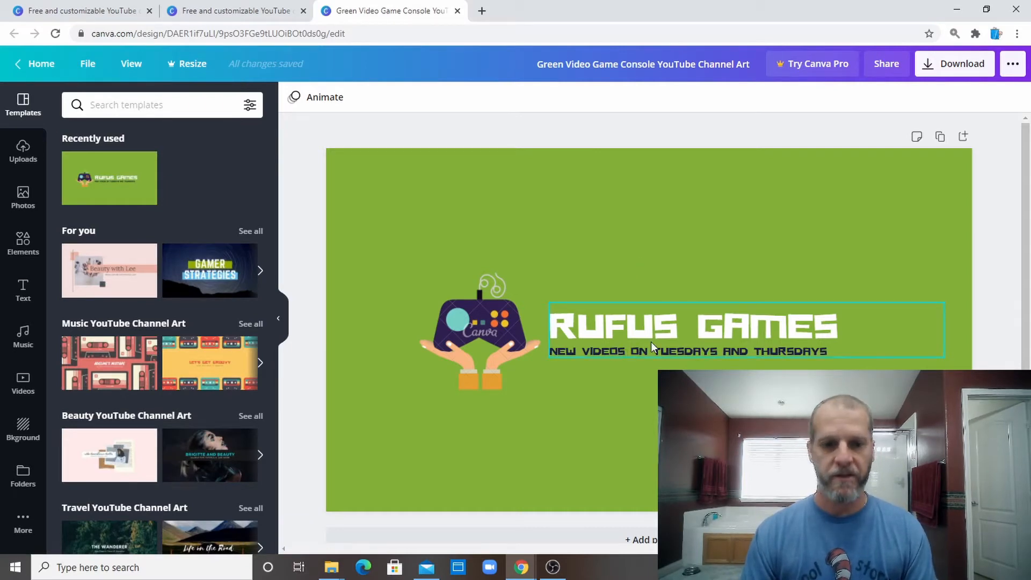
Replace the "Rufus Games" headline with "LET'S MAKE $5 IN 10 MINUTES!".
click(767, 329)
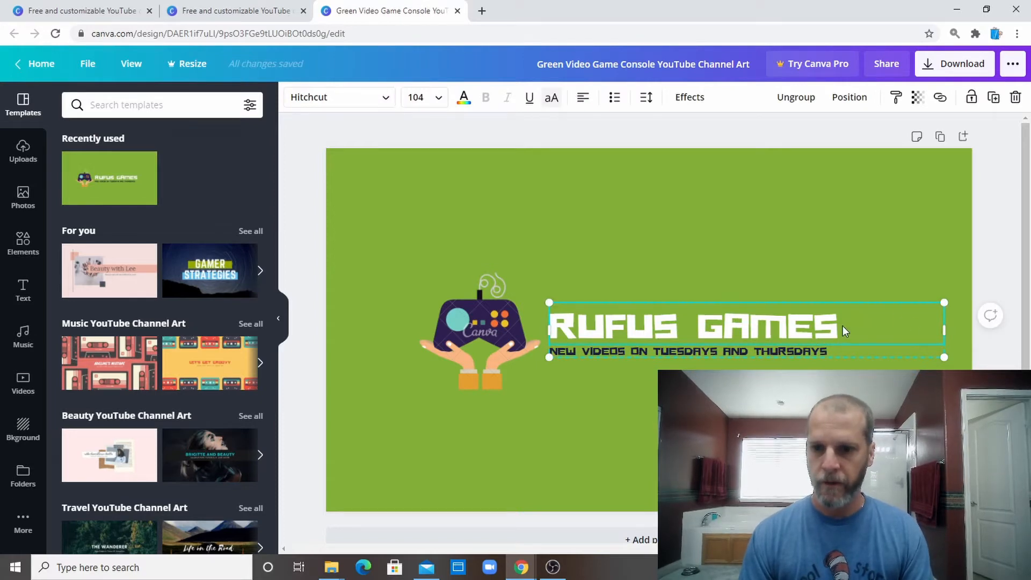
drag(843, 325, 563, 322)
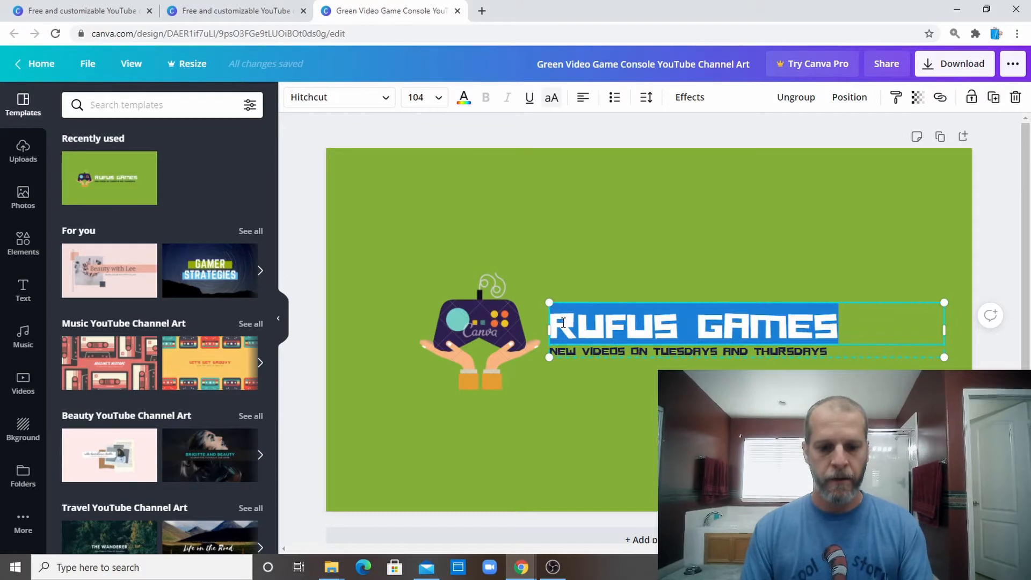
text(LET)
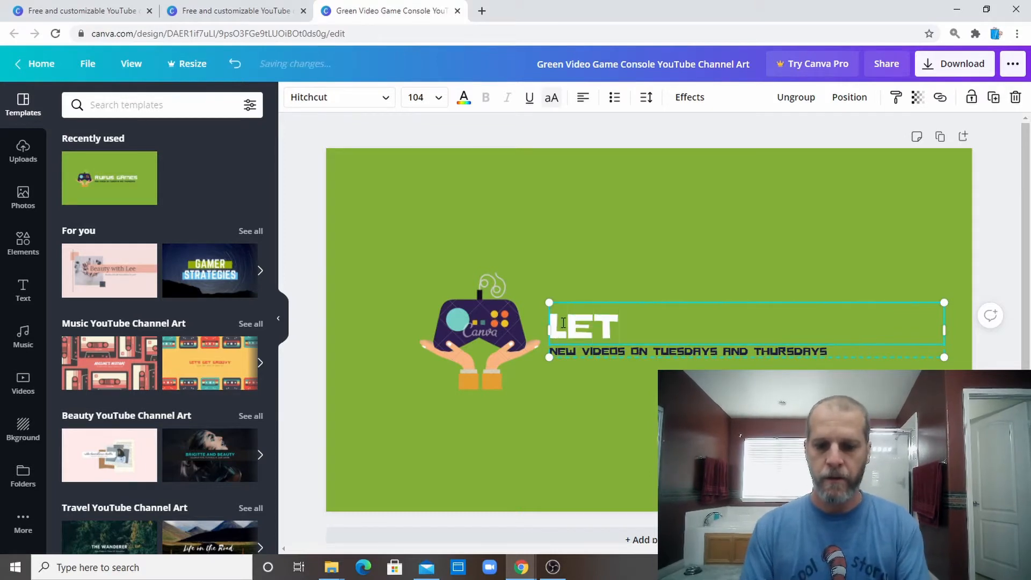
text('S MAKE)
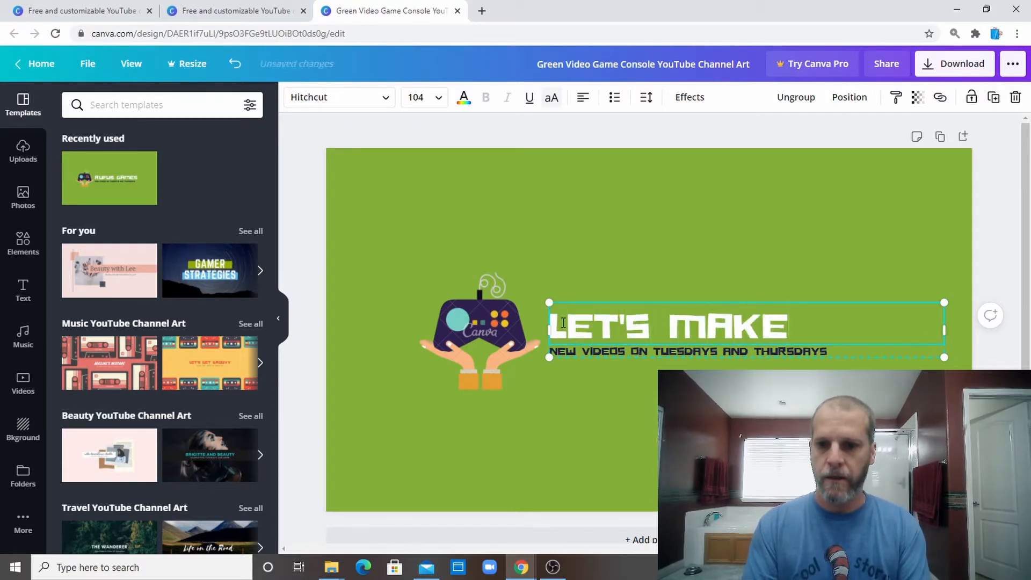
text( $5)
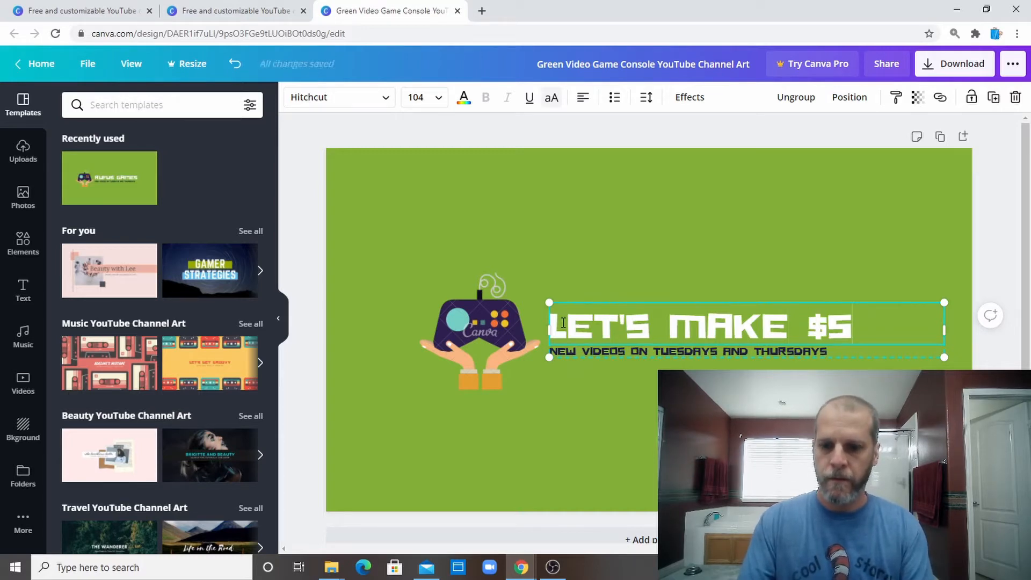
text( IN 10)
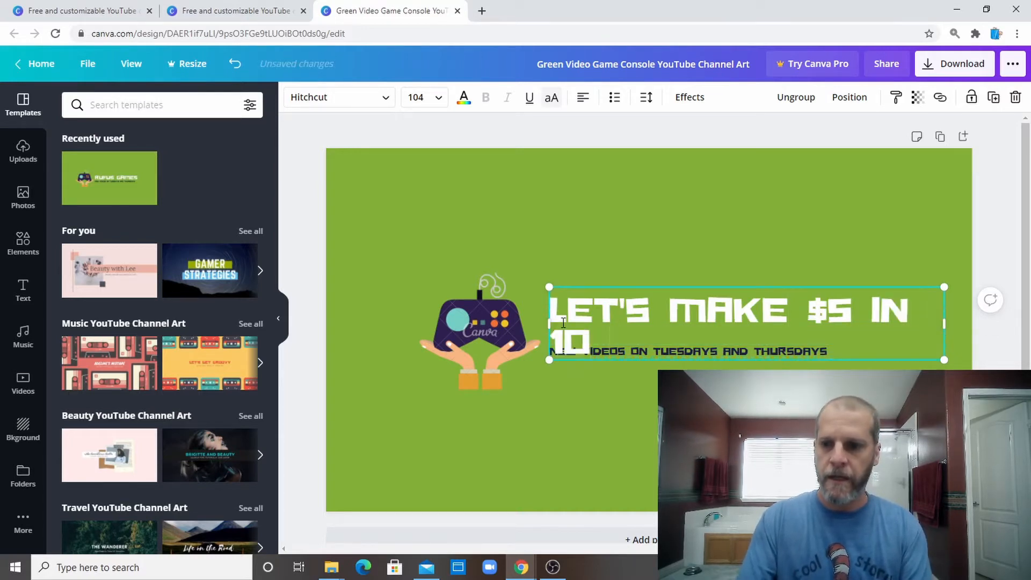
text( MINUTES)
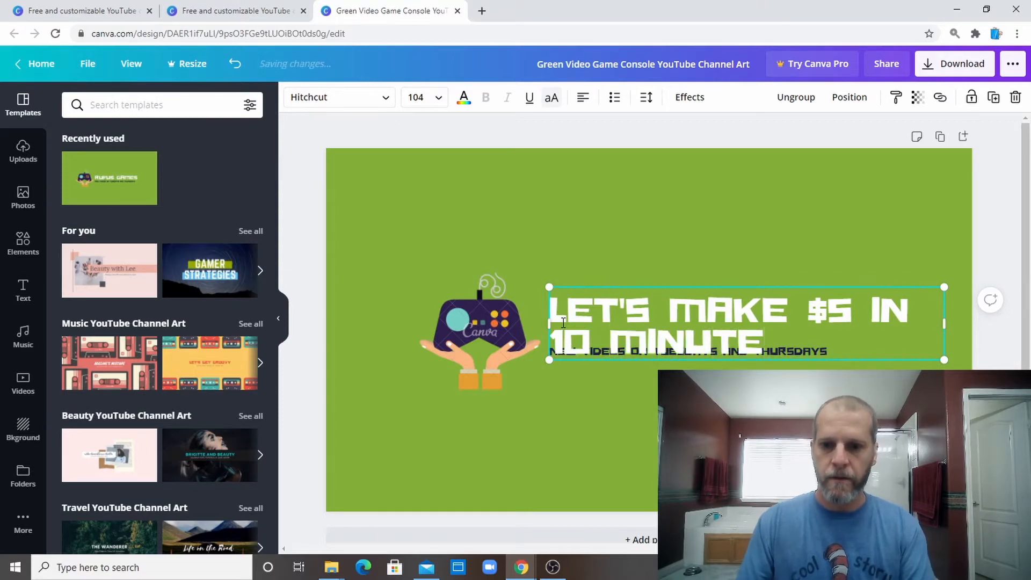
text(!)
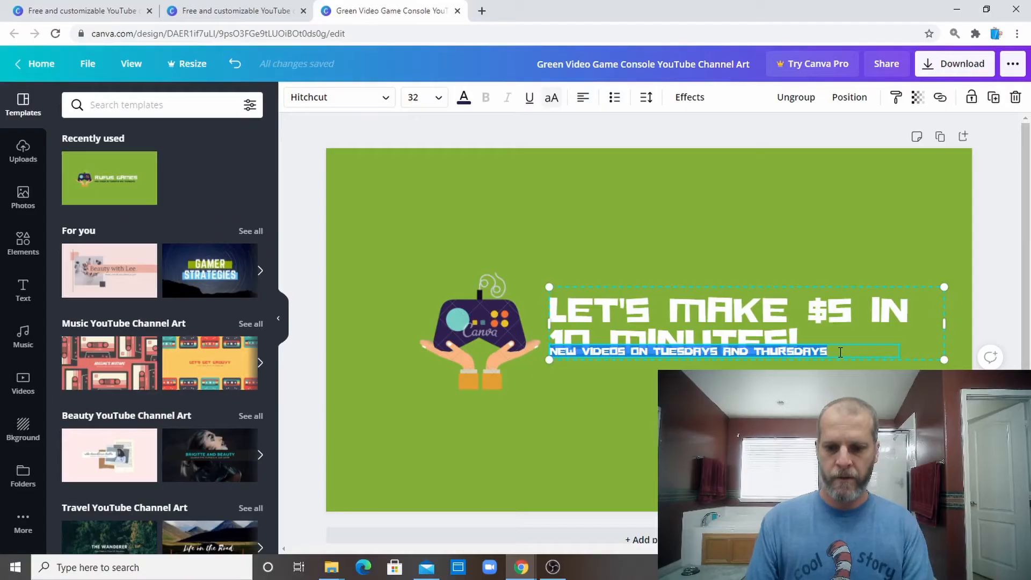
Replace the subtitle under the headline with "MAKE THUMBNAILS FOR FUN & PROFIT!".
text(MAKE)
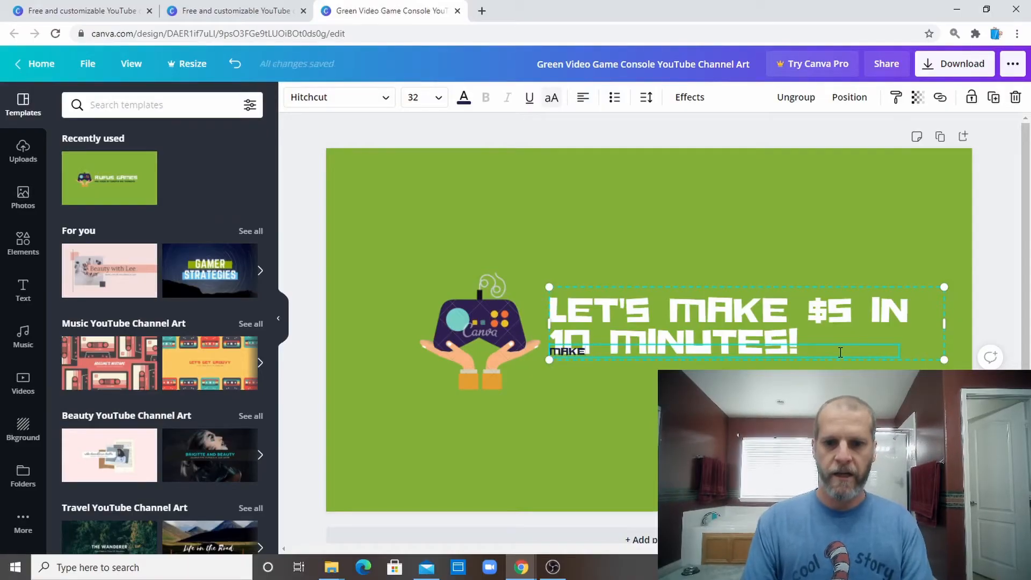
text( THUMBNAILS FOR)
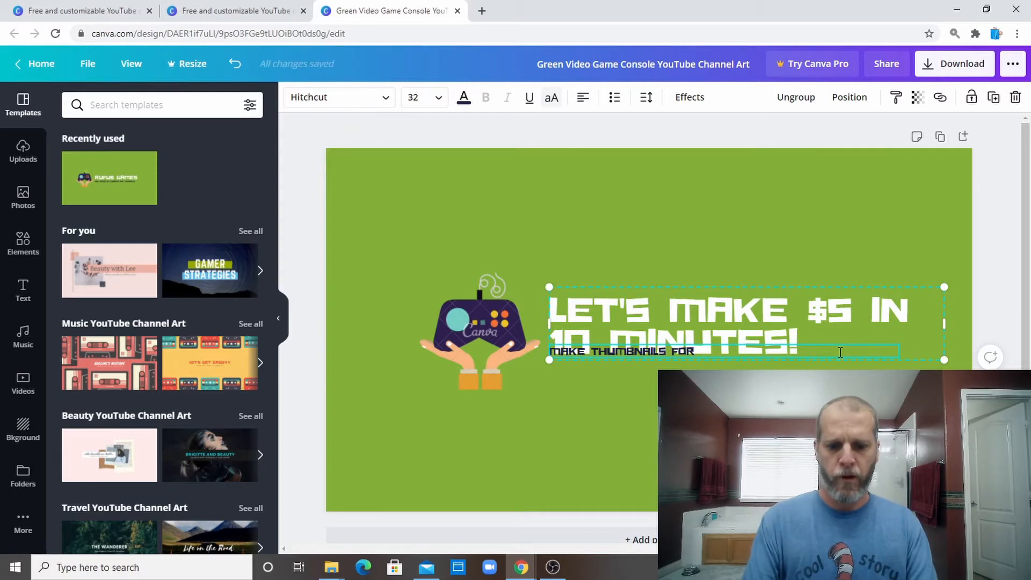
text(FUN & PRO)
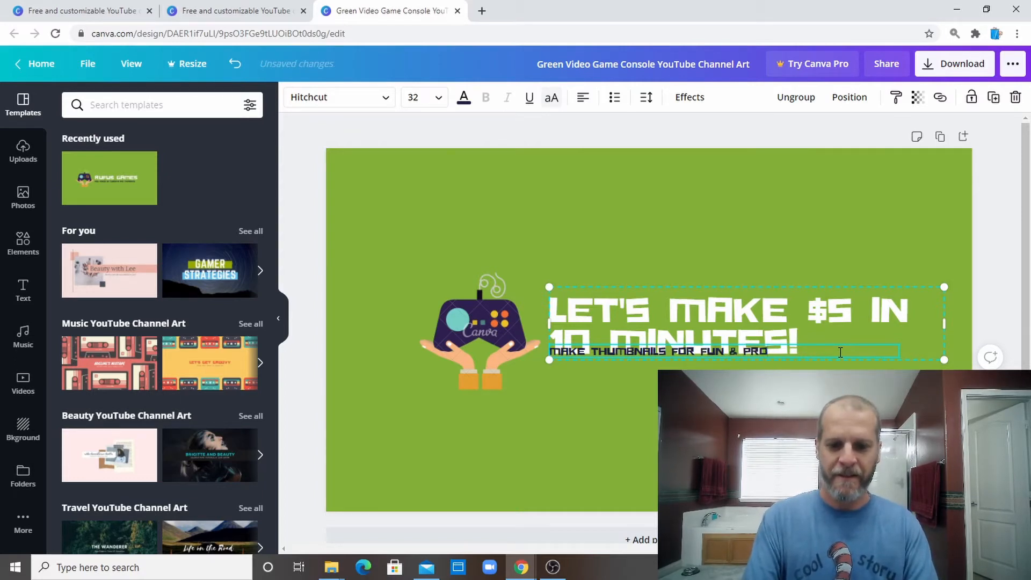
text(FIT!)
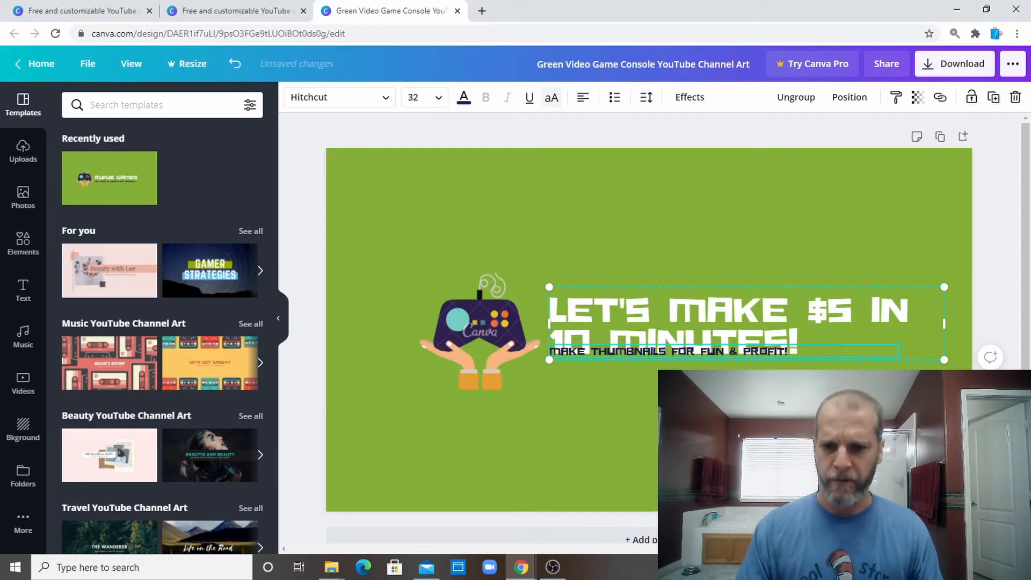
click(341, 294)
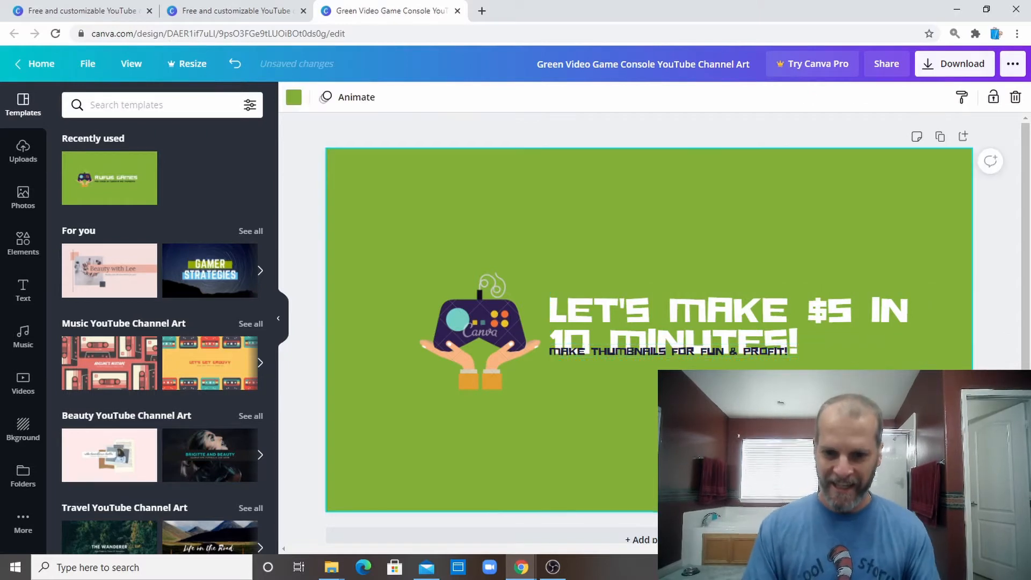
Delete the game controller illustration and add the uploaded upright photo of the man pointing at the camera.
click(468, 324)
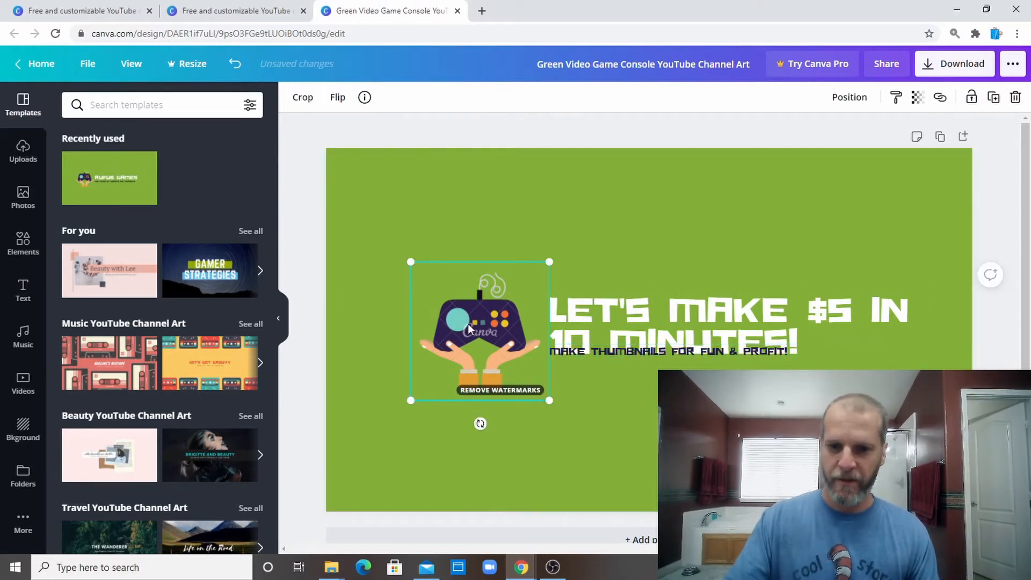
key(Delete)
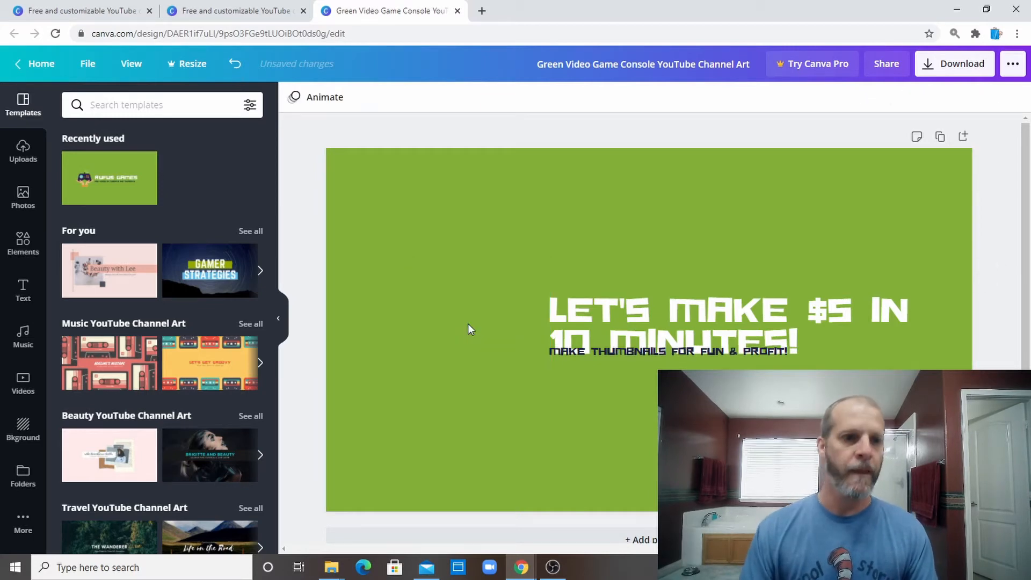
click(23, 198)
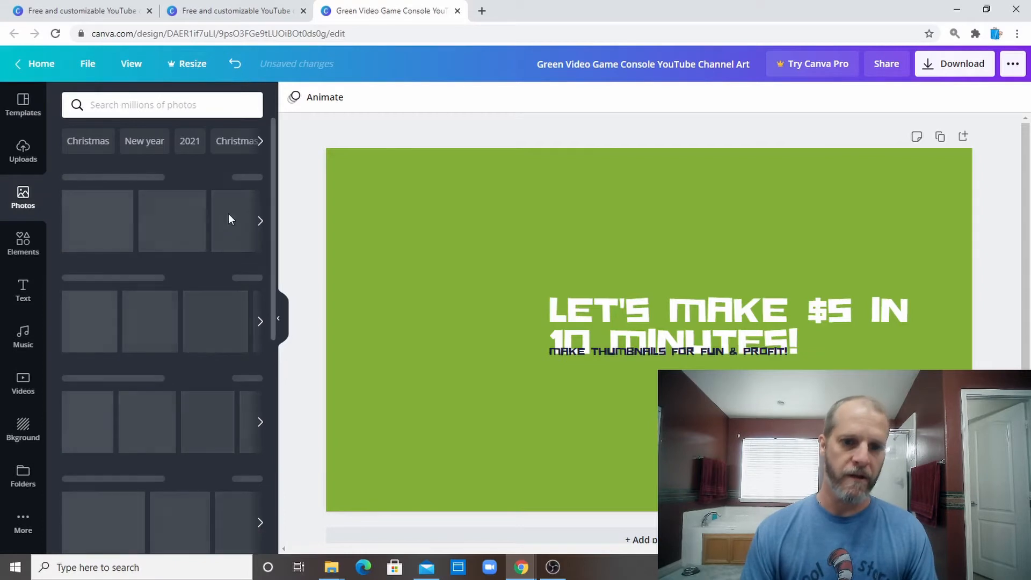
drag(273, 189, 273, 252)
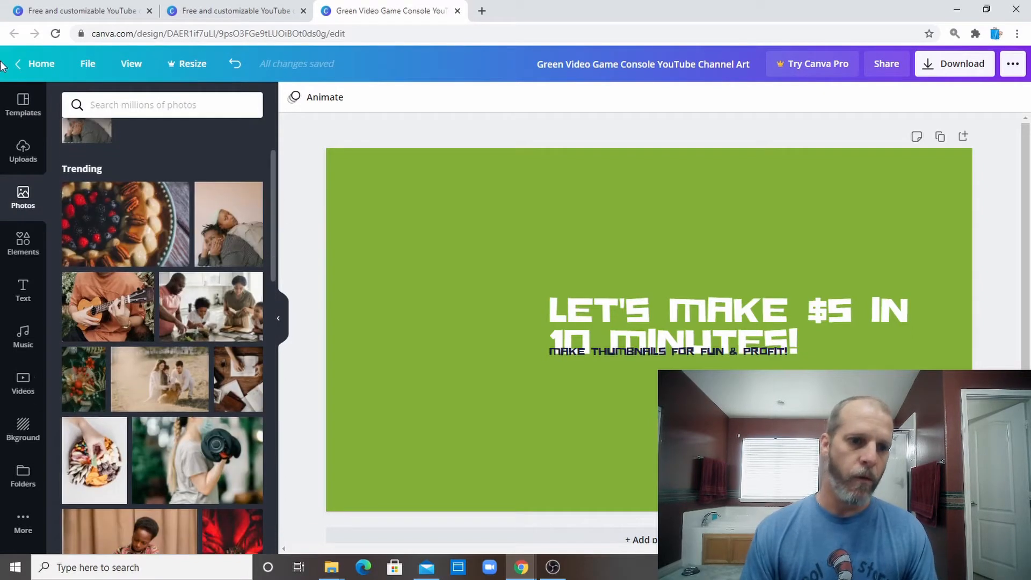
click(23, 152)
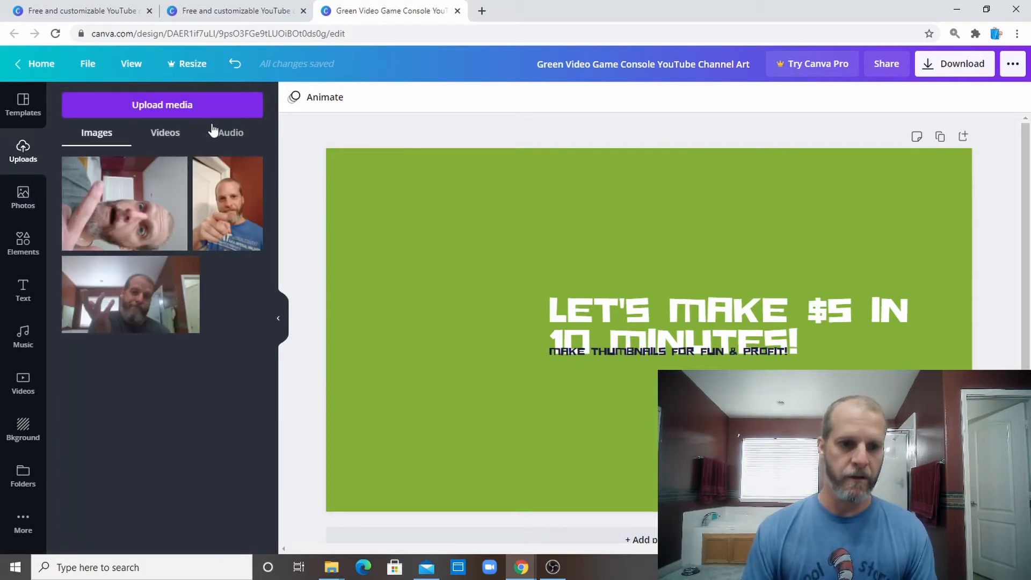
click(237, 214)
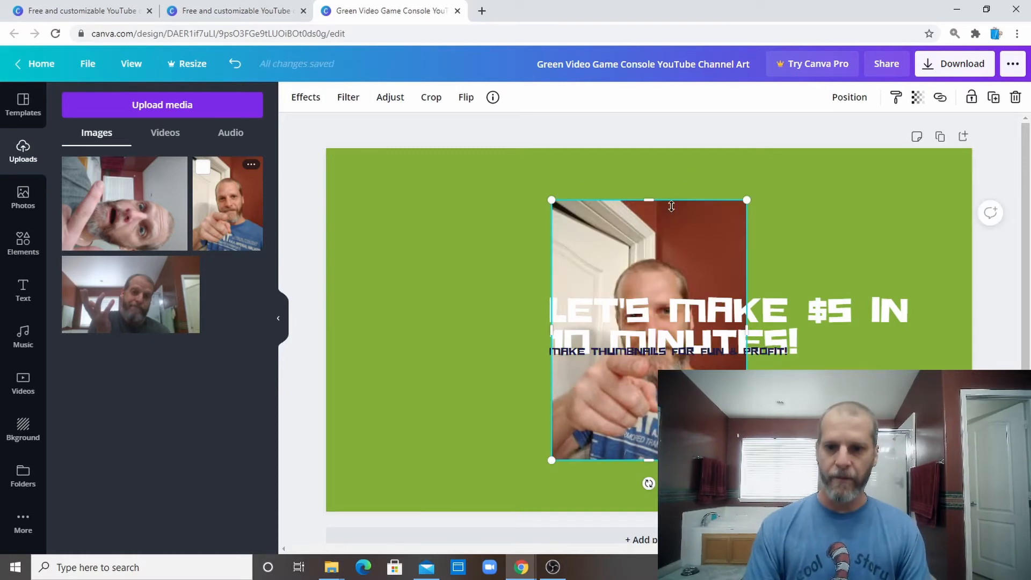
Move the photo to the canvas's left side, slightly past its edge, and enlarge it to nearly the full canvas height.
drag(630, 237, 429, 186)
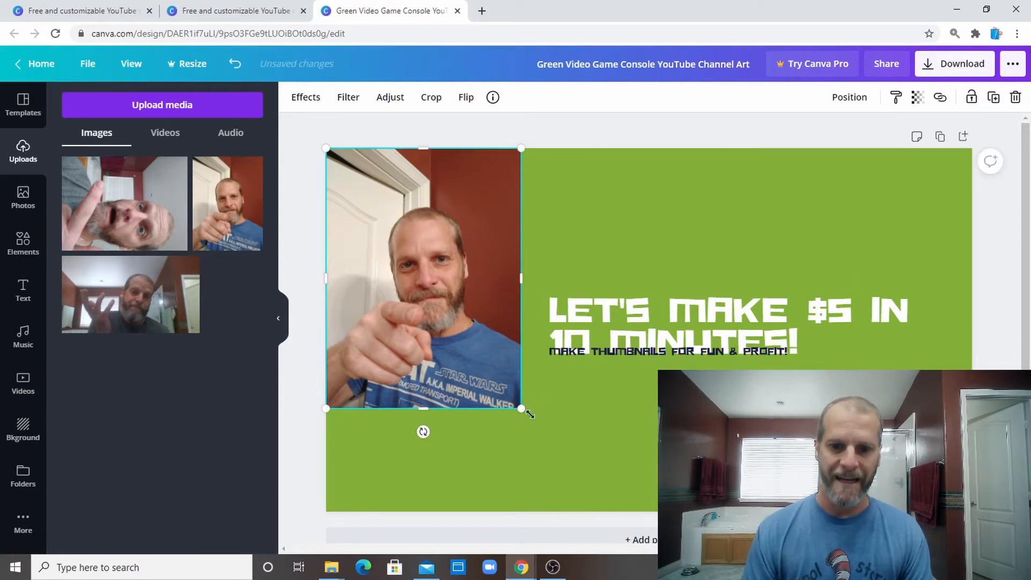
drag(529, 414, 610, 522)
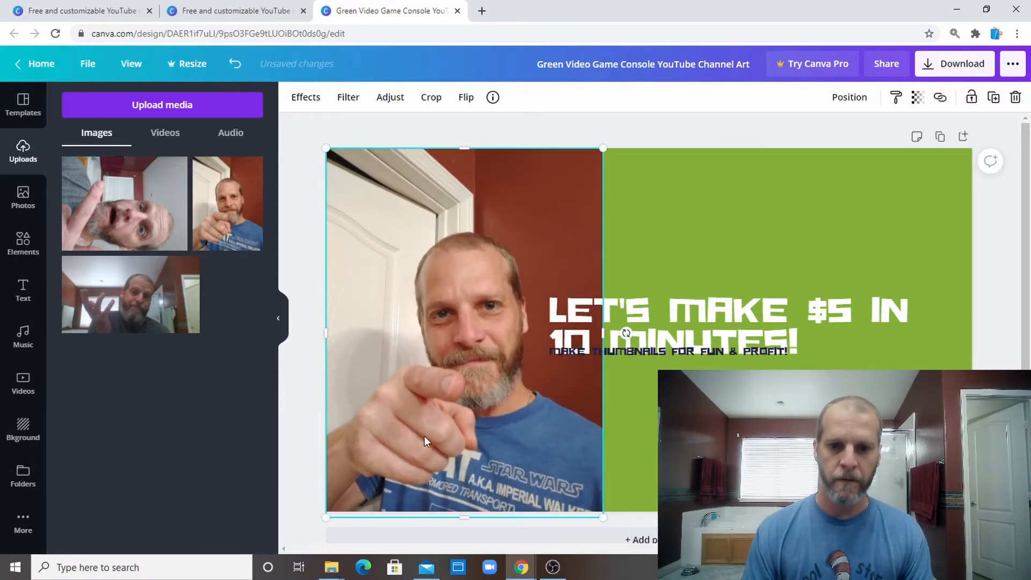
drag(472, 411, 437, 403)
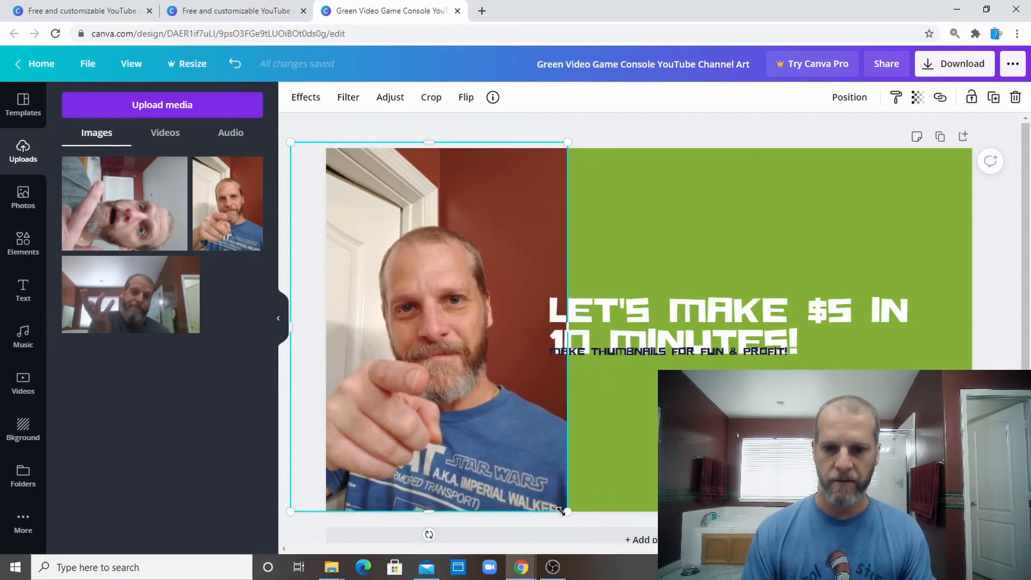
drag(567, 512, 561, 503)
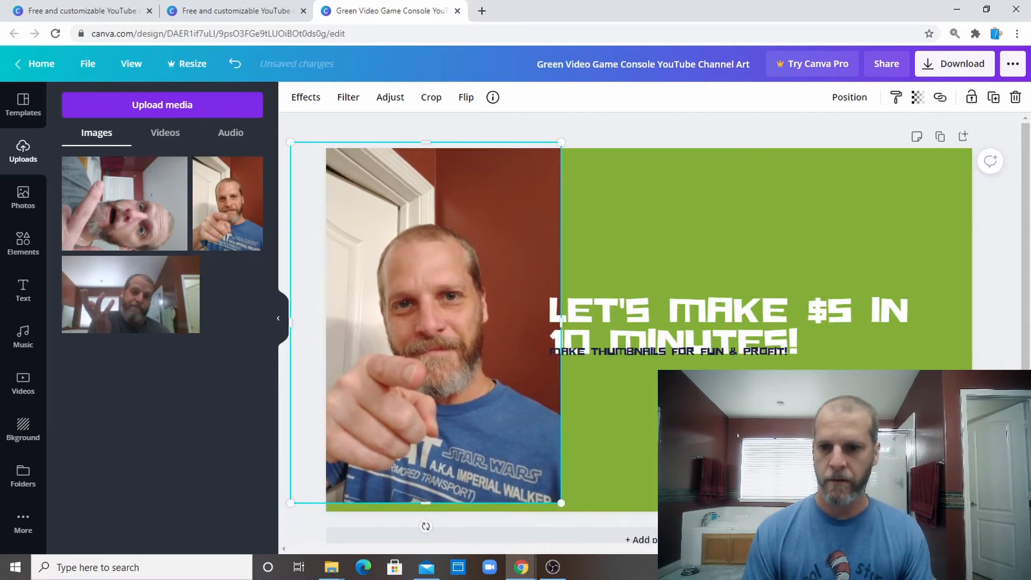
Move the headline and subtitle group up and to the right so that it clears the photo.
click(678, 340)
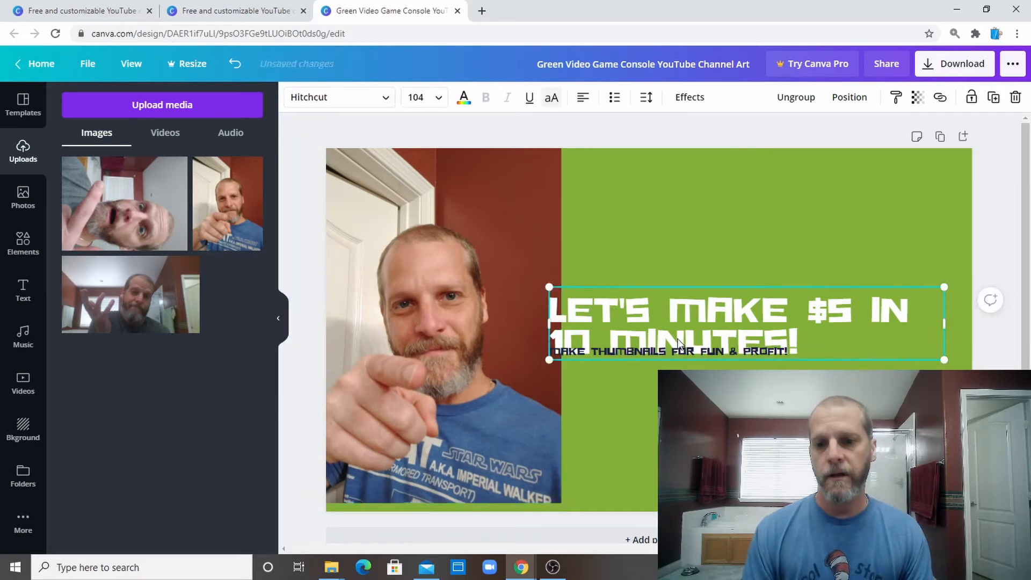
drag(679, 343, 699, 258)
click(696, 232)
click(640, 404)
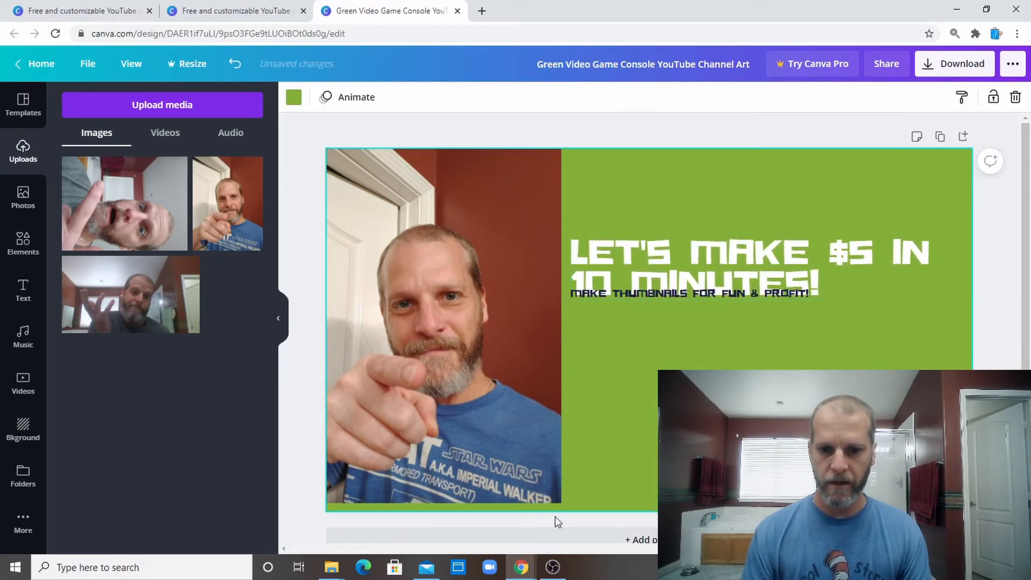
Enlarge the photo slightly to reach the canvas's bottom edge and nudge the text group right to keep it clear.
click(539, 453)
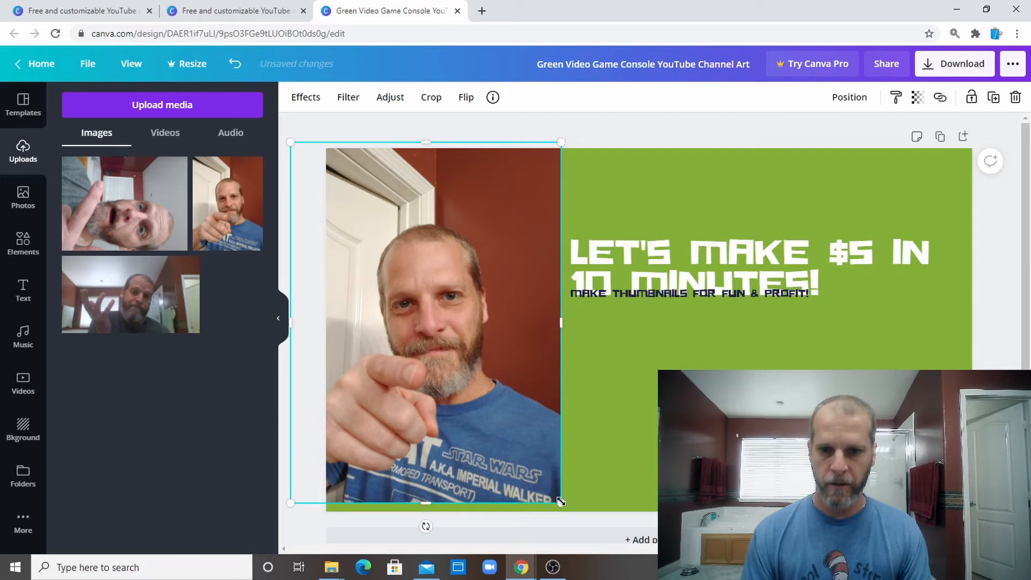
drag(560, 502, 568, 511)
drag(658, 251, 668, 251)
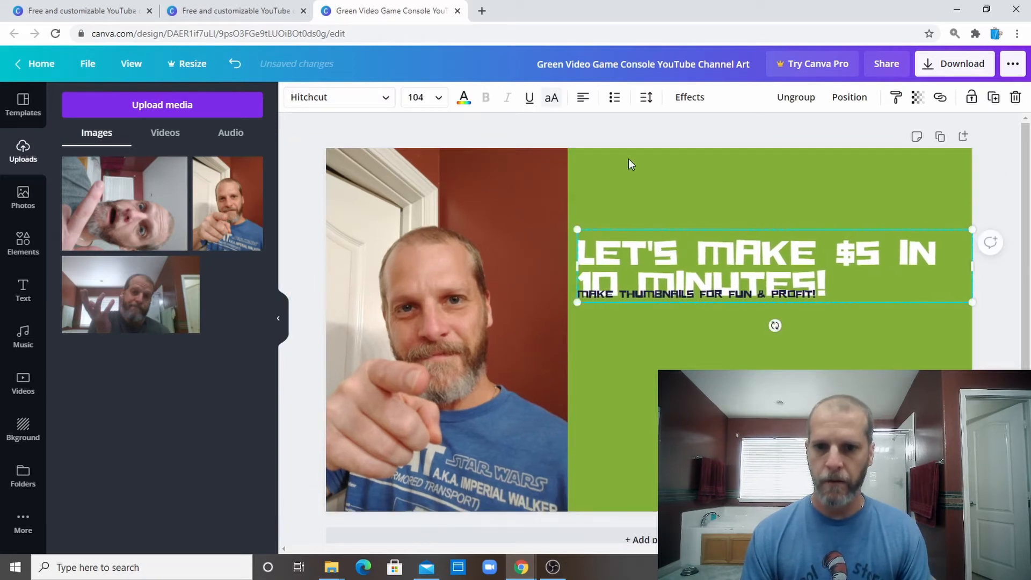
Change the canvas background color from the default colors to light blue.
click(630, 166)
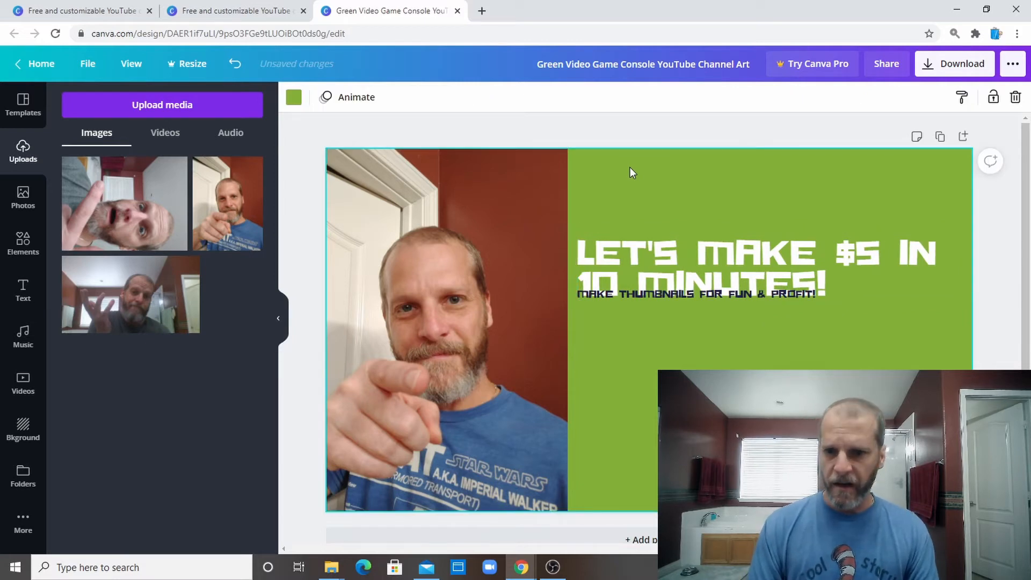
click(293, 99)
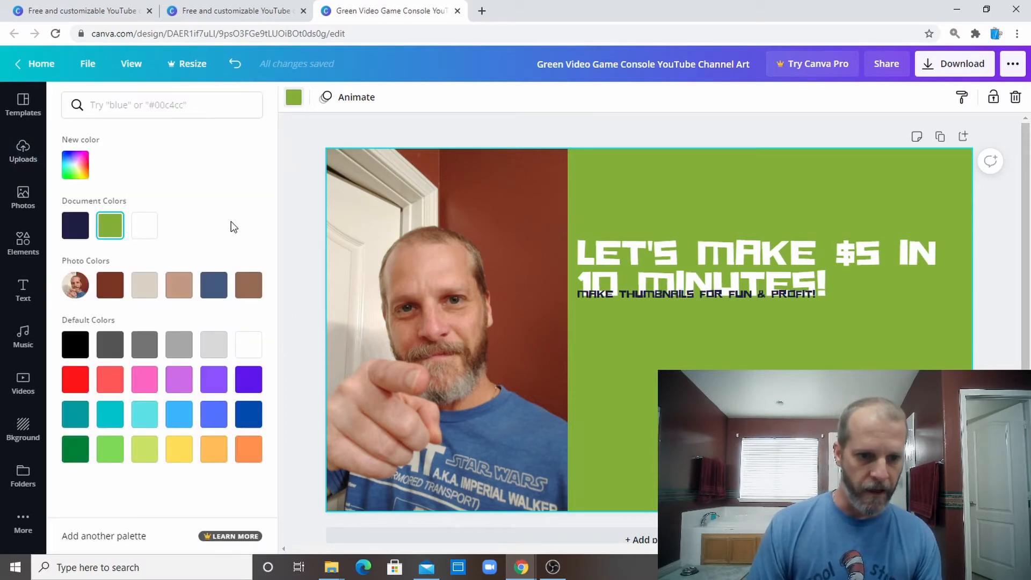
click(183, 421)
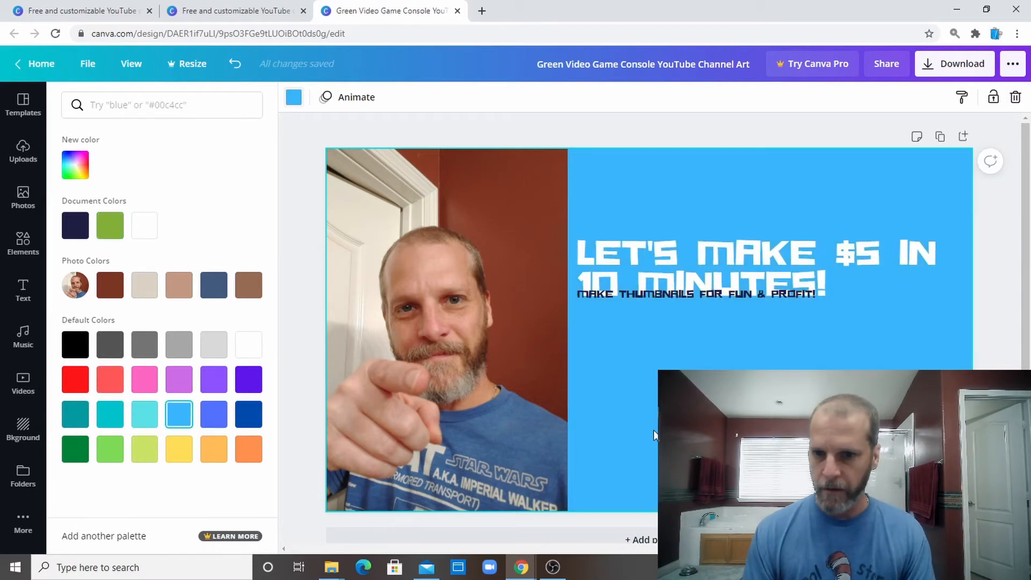
click(676, 124)
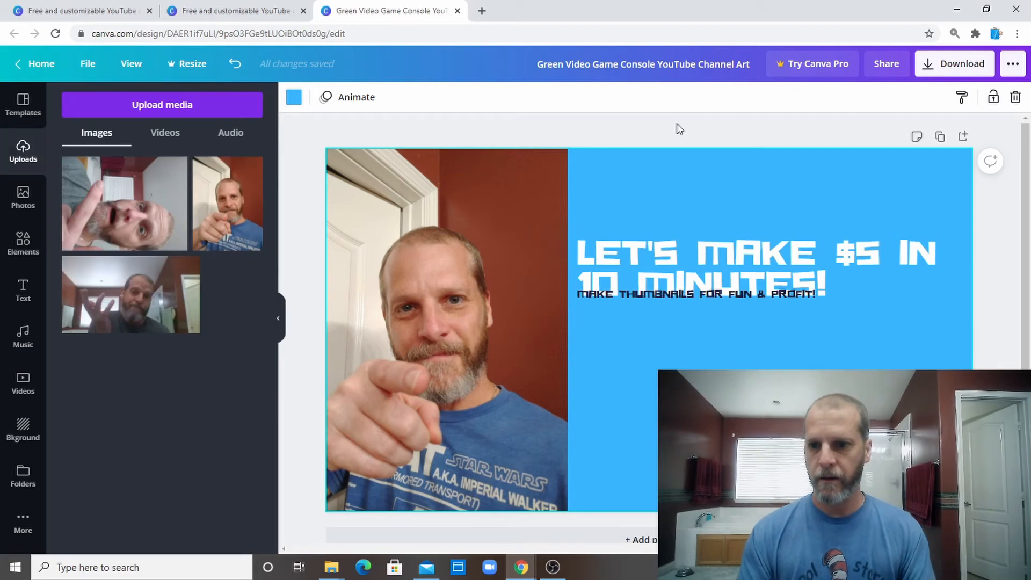
Download the finished YouTube channel art design as a PNG file.
click(948, 67)
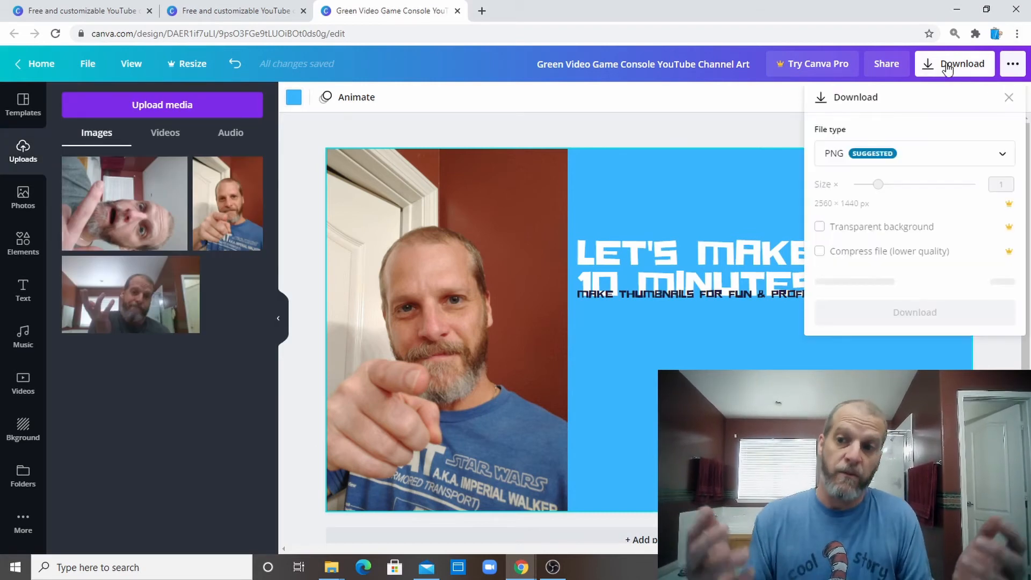
click(921, 281)
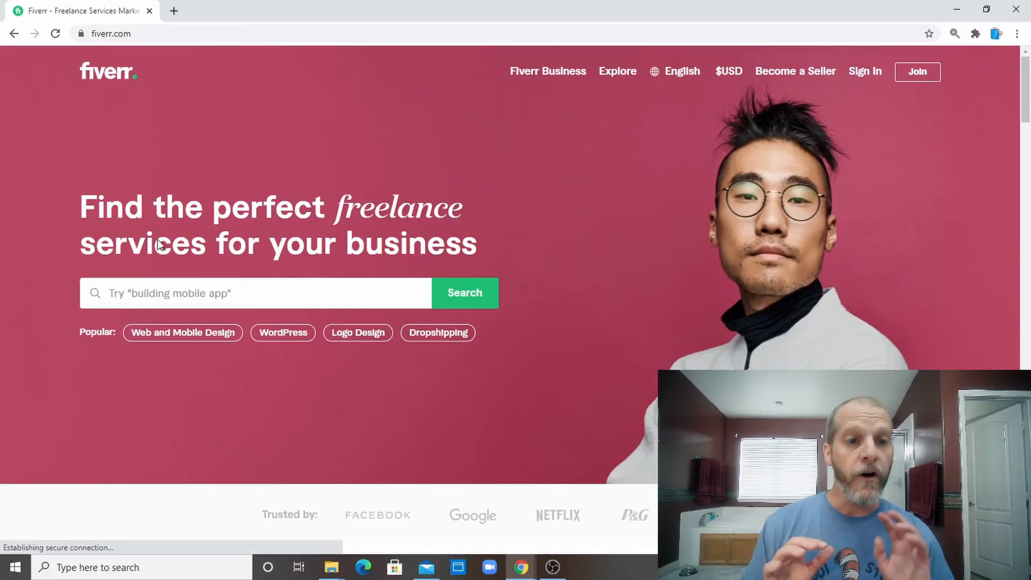
Search Fiverr for "youtube thumbnail" services using the suggested term and look through the listed gigs and their starting prices.
click(128, 35)
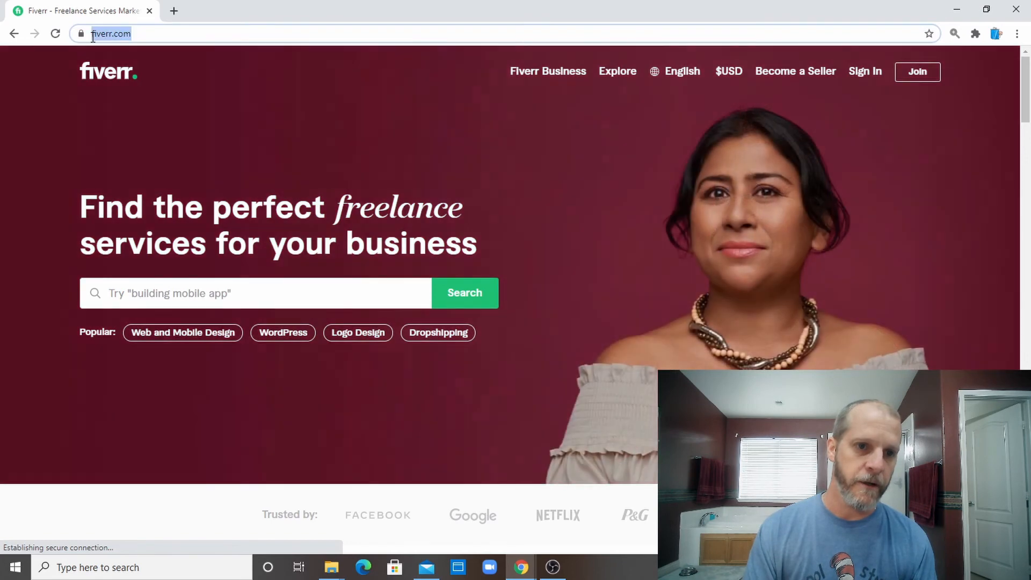
click(205, 293)
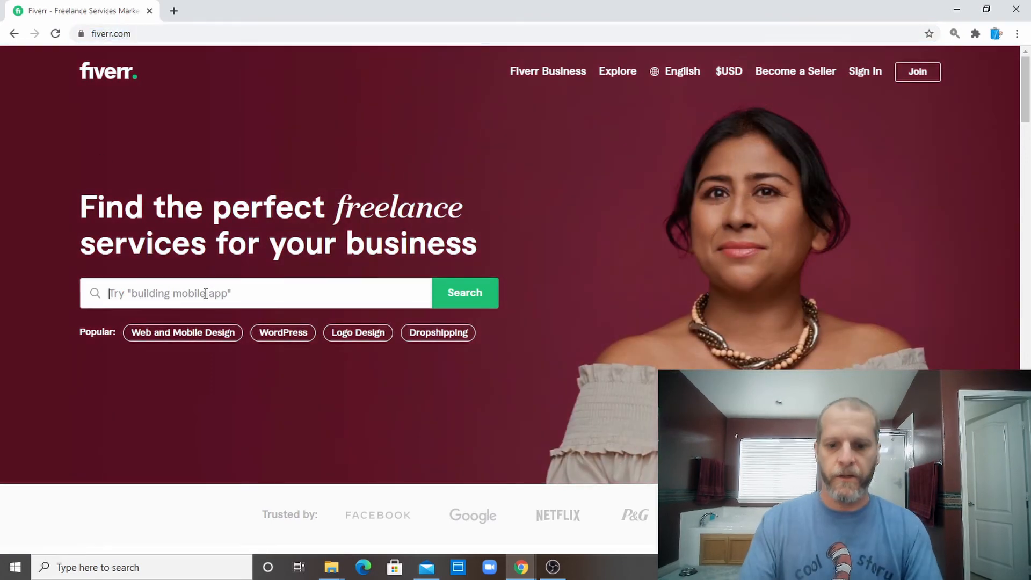
text(youtube thumb)
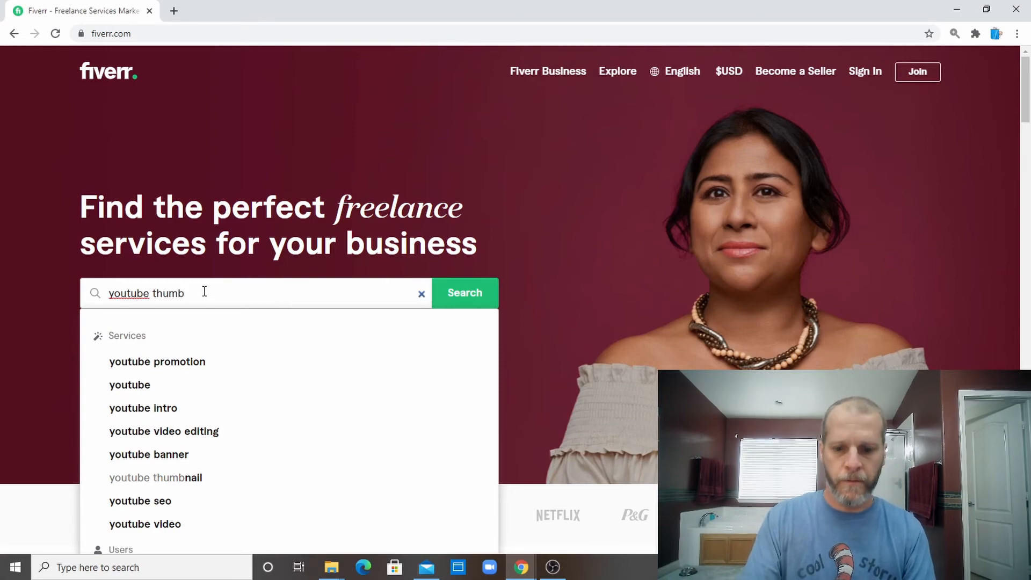
key(Down)
key(Return)
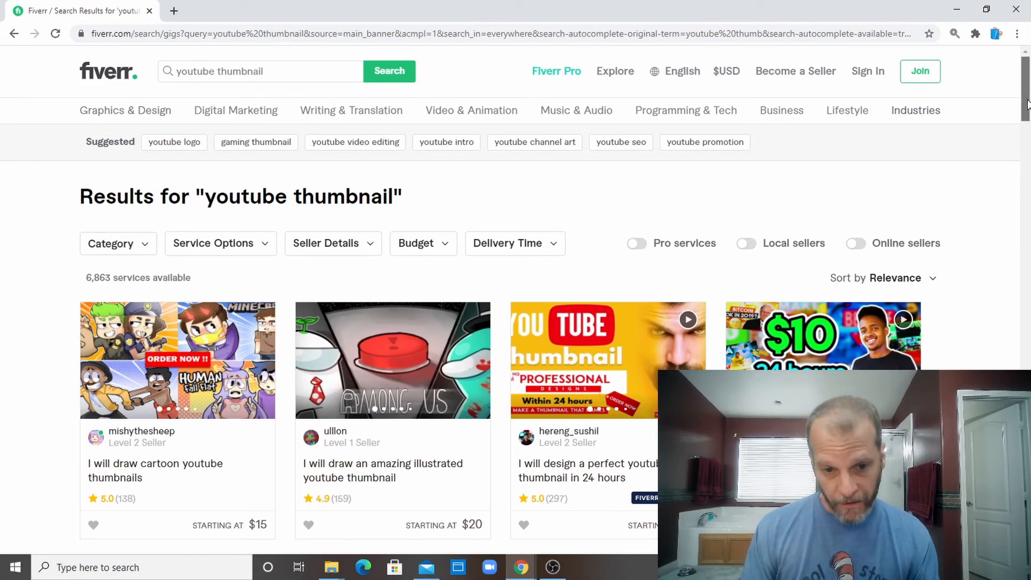
drag(1027, 103, 1029, 169)
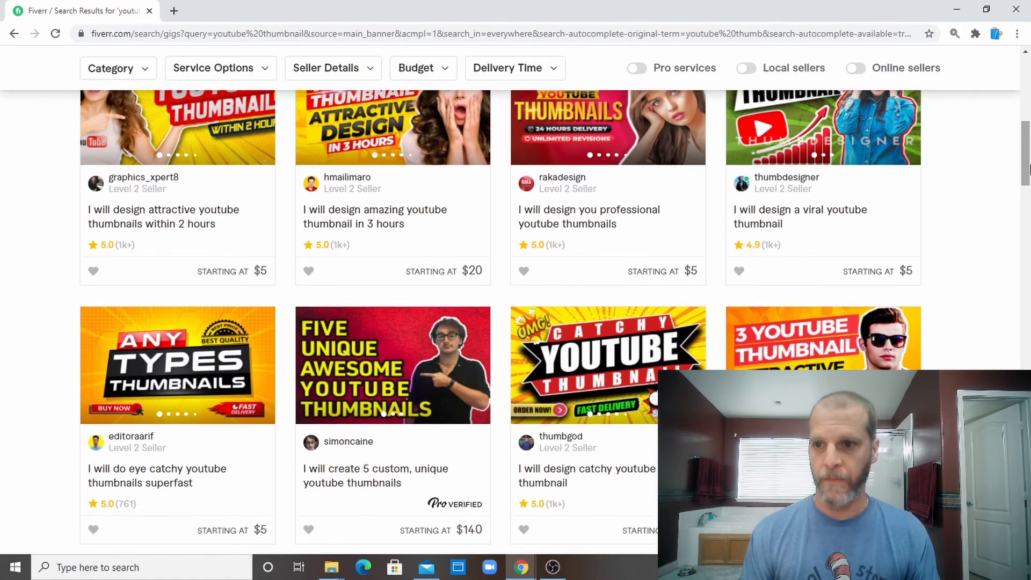